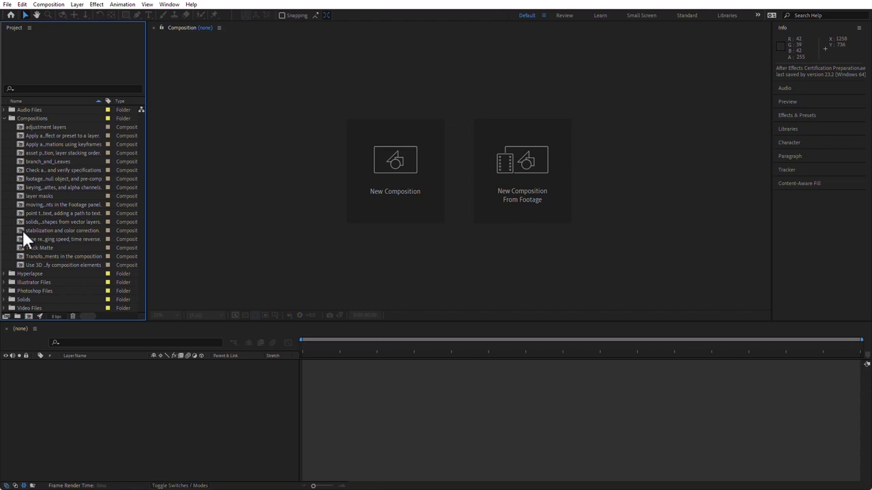
- Open the "stabilization and color correction" composition and make the Stabilization layer visible
{"action": "double_click", "coordinate": [23, 230]}
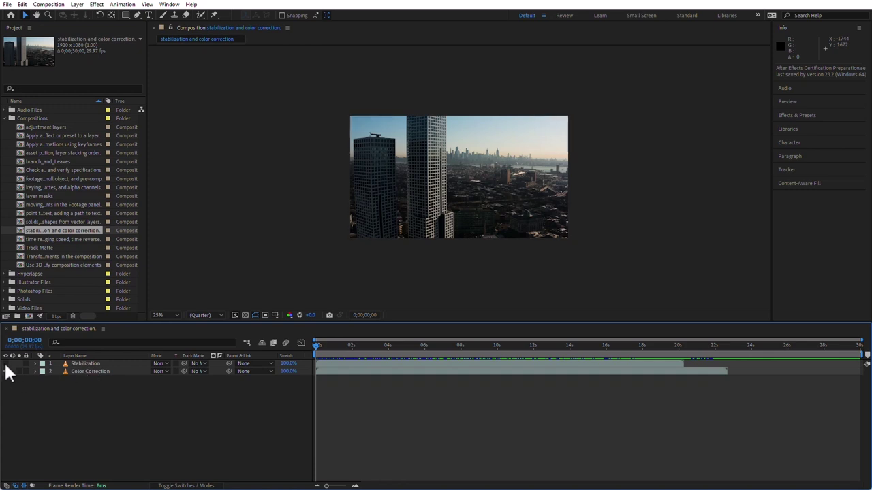
{"action": "left_click", "coordinate": [90, 373]}
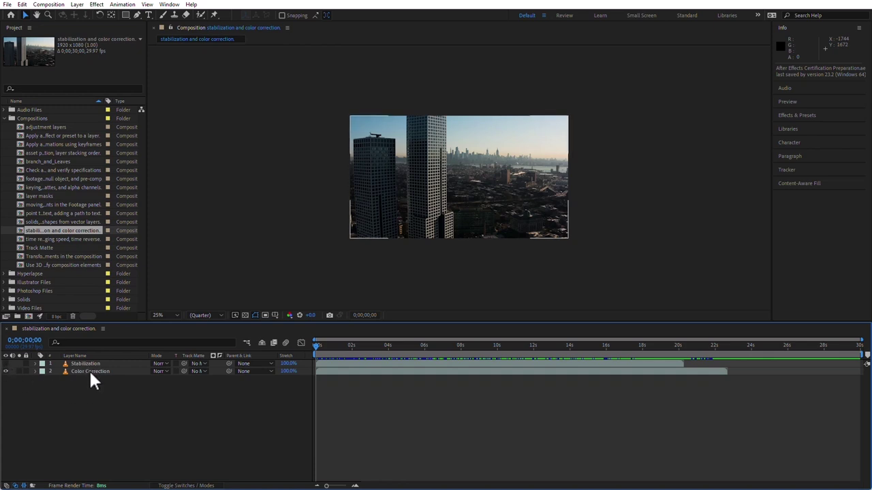
{"action": "left_click", "coordinate": [89, 363]}
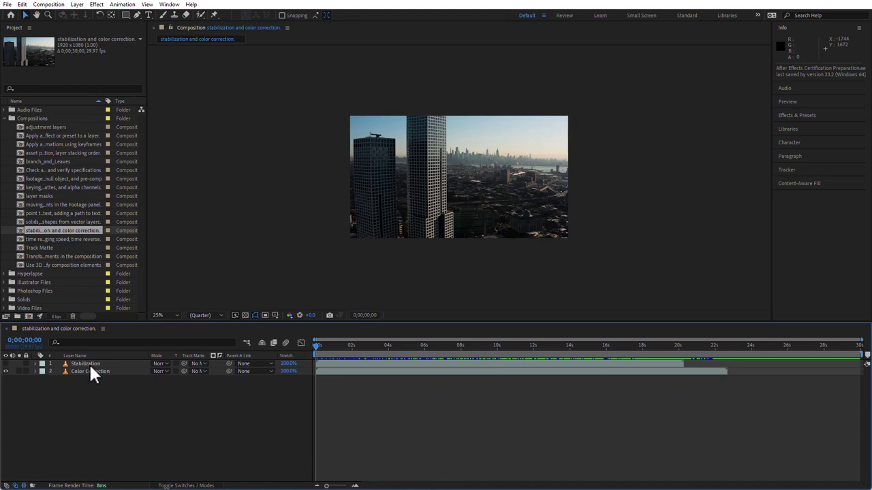
{"action": "left_click", "coordinate": [6, 363]}
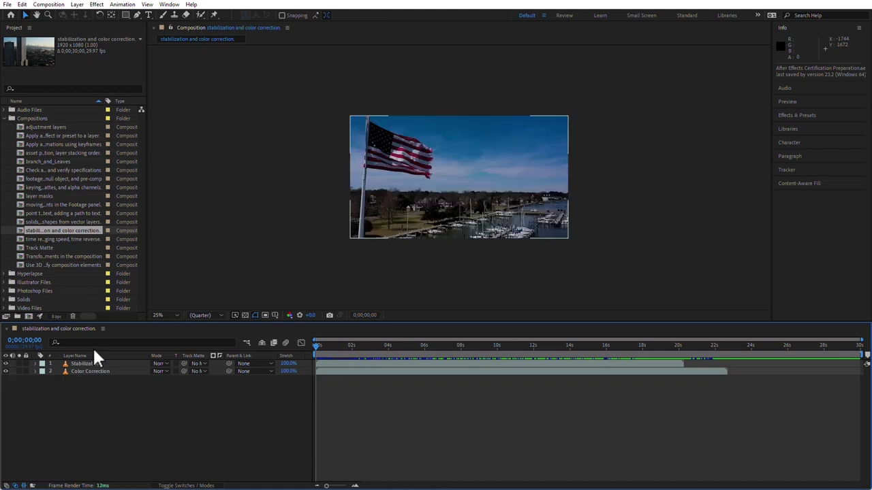
- Preview the opening seconds of the Stabilization layer and apply Warp Stabilizer VFX to it
{"action": "left_click", "coordinate": [86, 363]}
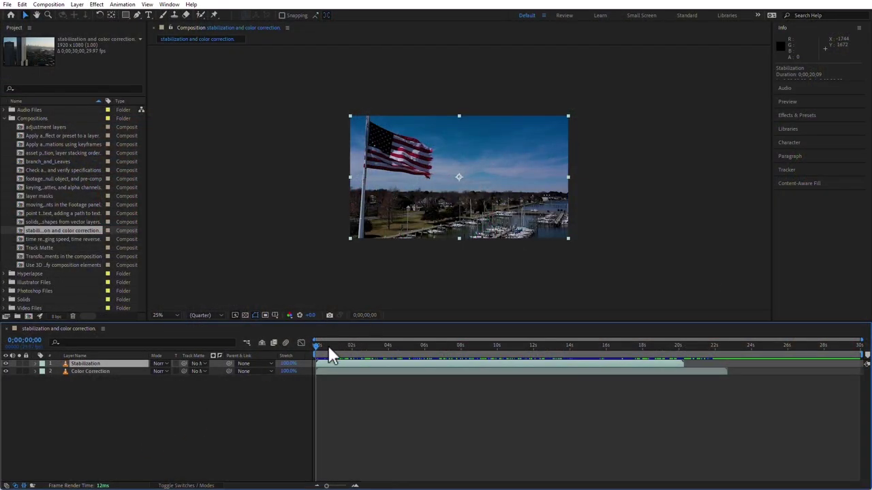
{"action": "left_click_drag", "start_coordinate": [329, 345], "coordinate": [325, 366]}
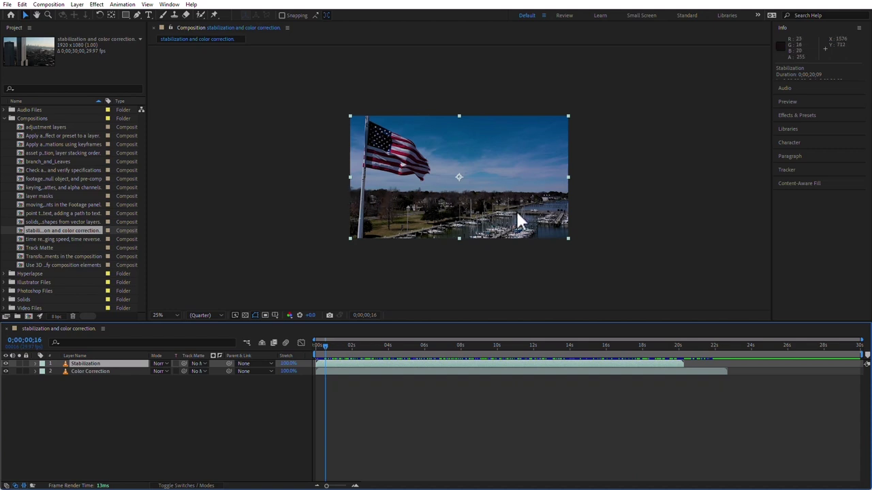
{"action": "left_click_drag", "start_coordinate": [340, 346], "coordinate": [363, 346]}
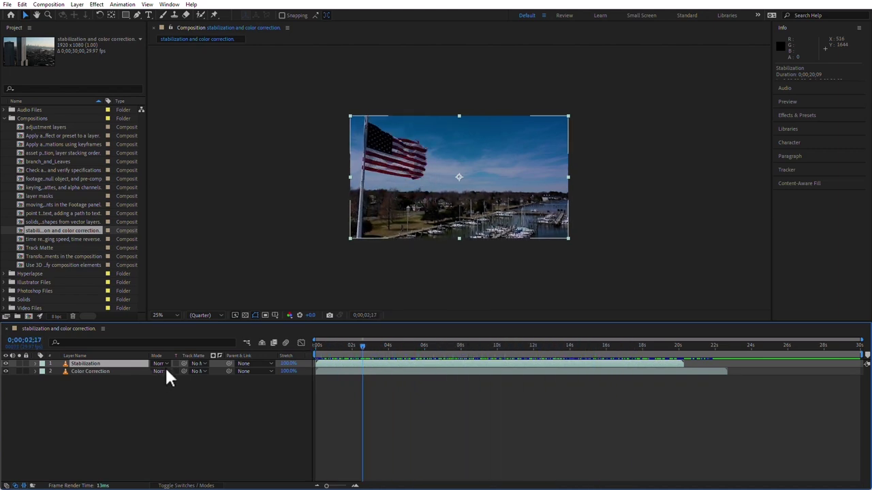
{"action": "right_click", "coordinate": [96, 364]}
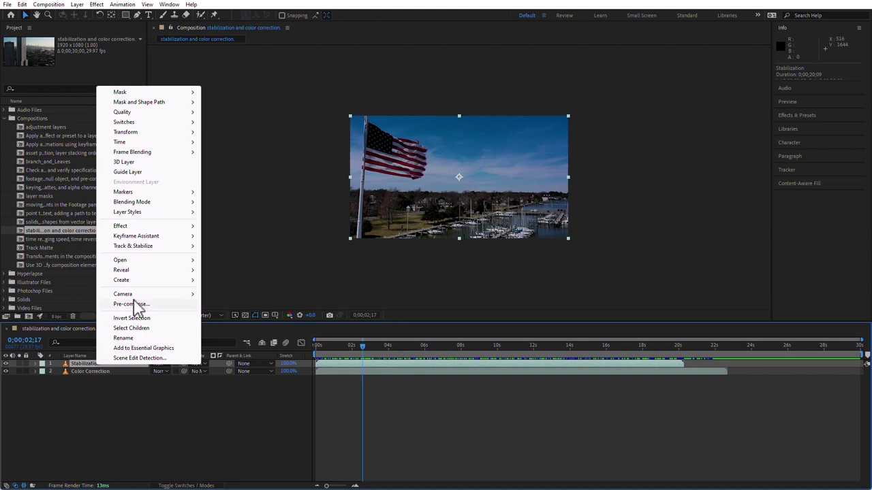
{"action": "mouse_move", "coordinate": [156, 253]}
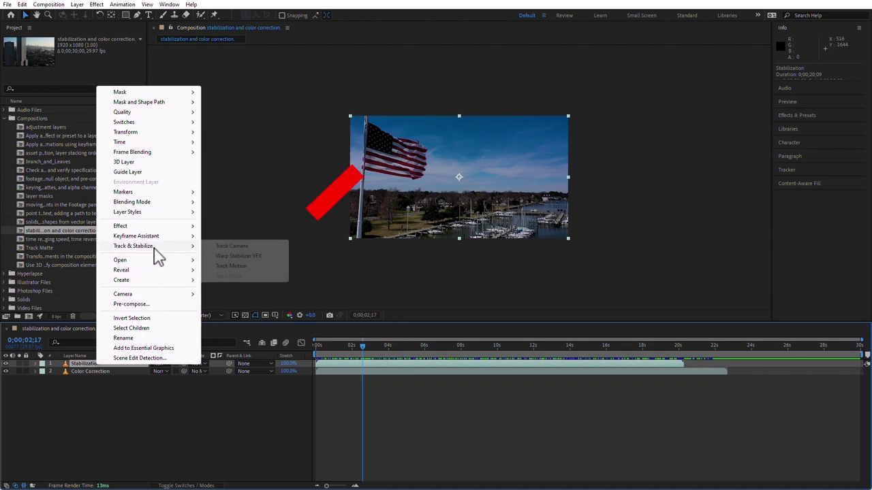
{"action": "left_click", "coordinate": [265, 256]}
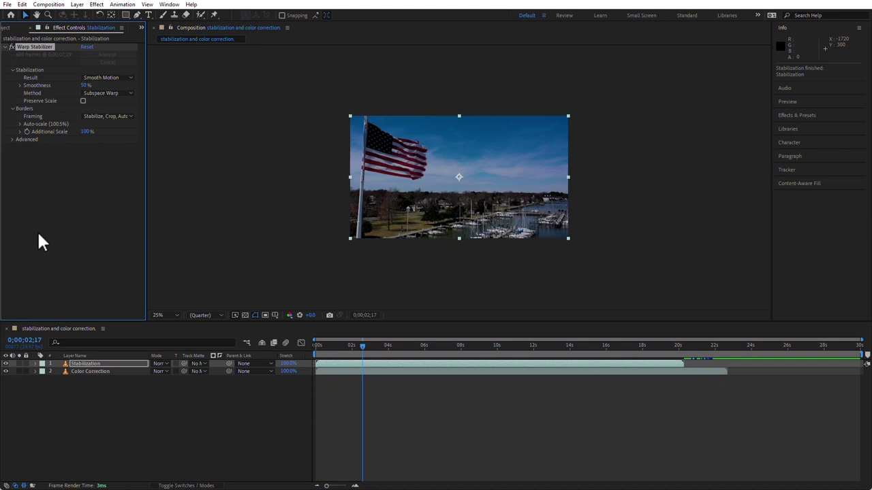
- Review the stabilized footage at several times and compare the frame with the Warp Stabilizer effect off and on
{"action": "key", "text": "space"}
{"action": "key", "text": "space"}
{"action": "left_click_drag", "start_coordinate": [336, 346], "coordinate": [588, 351]}
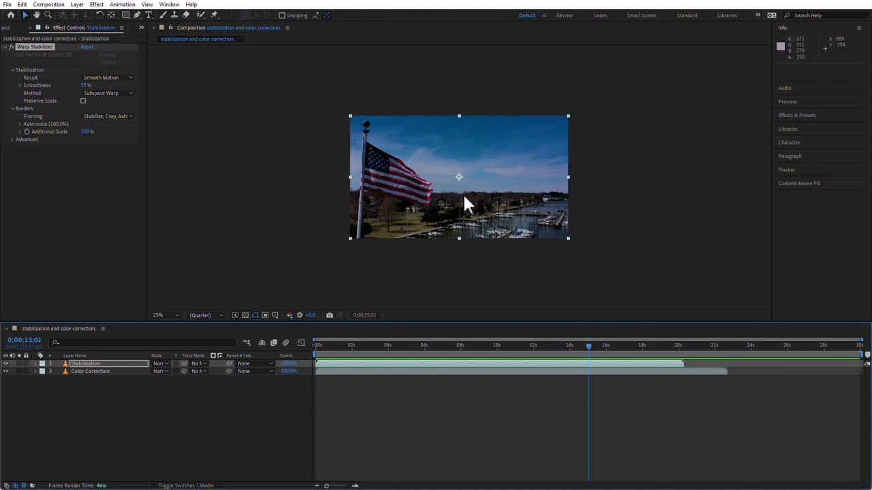
{"action": "left_click_drag", "start_coordinate": [348, 346], "coordinate": [524, 344]}
{"action": "left_click_drag", "start_coordinate": [407, 346], "coordinate": [327, 344]}
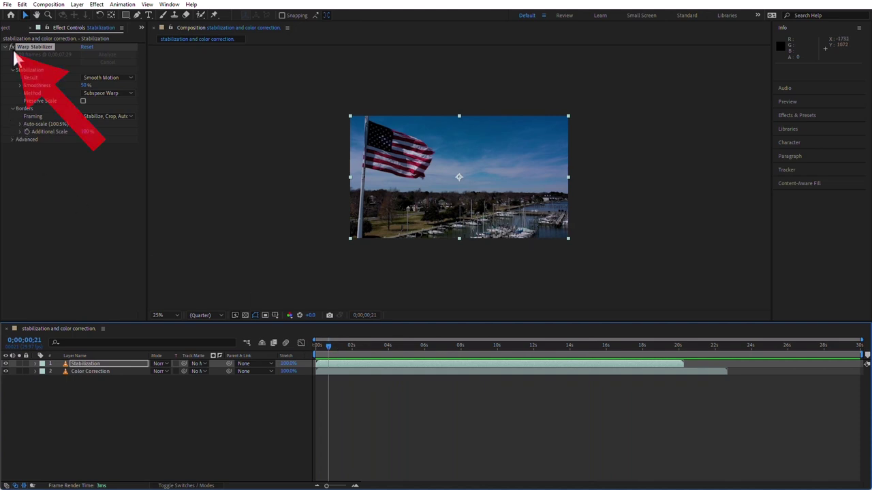
{"action": "left_click", "coordinate": [13, 48]}
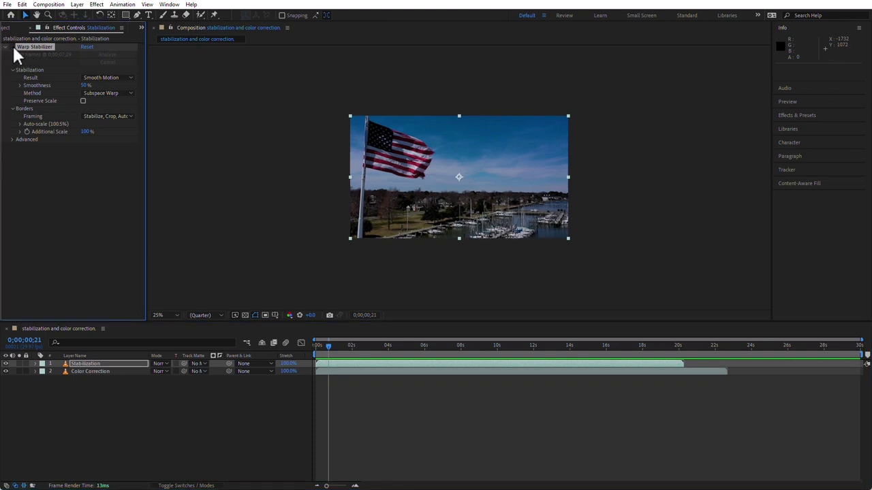
{"action": "left_click", "coordinate": [11, 47]}
{"action": "left_click", "coordinate": [12, 47]}
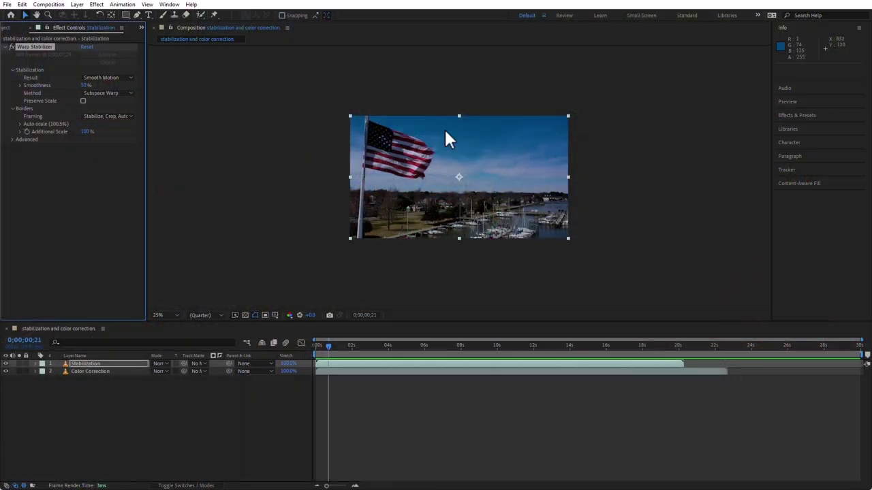
- Move the Stabilization layer to about 1748, 580 and expose the transparency grid behind it by hiding the Color Correction layer
{"action": "mouse_move", "coordinate": [463, 125]}
{"action": "left_mouse_down"}
{"action": "mouse_move", "coordinate": [483, 145]}
{"action": "mouse_move", "coordinate": [438, 118]}
{"action": "mouse_move", "coordinate": [468, 130]}
{"action": "mouse_move", "coordinate": [431, 137]}
{"action": "mouse_move", "coordinate": [512, 156]}
{"action": "mouse_move", "coordinate": [443, 134]}
{"action": "mouse_move", "coordinate": [462, 134]}
{"action": "mouse_move", "coordinate": [453, 132]}
{"action": "left_mouse_up"}
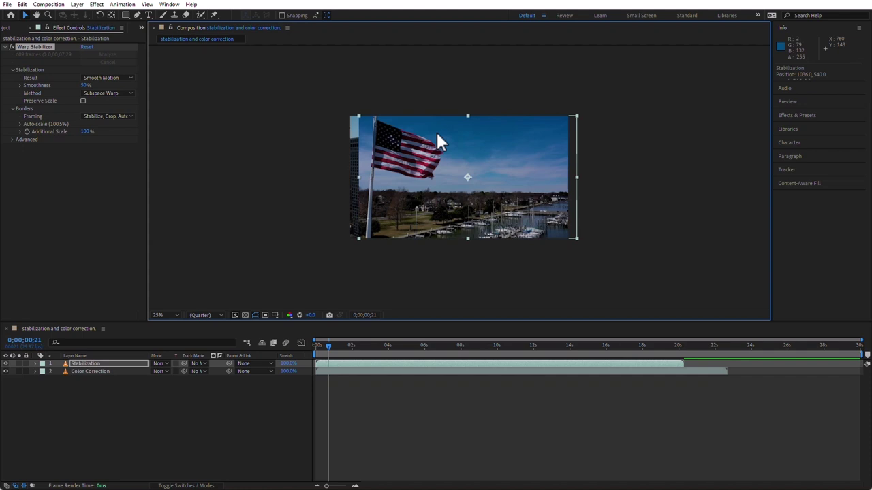
{"action": "left_click_drag", "start_coordinate": [383, 140], "coordinate": [465, 155]}
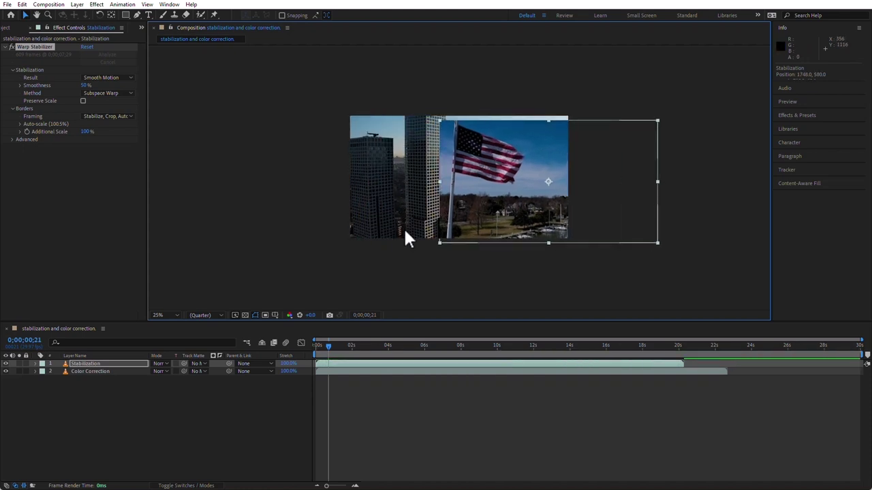
{"action": "left_click", "coordinate": [7, 372]}
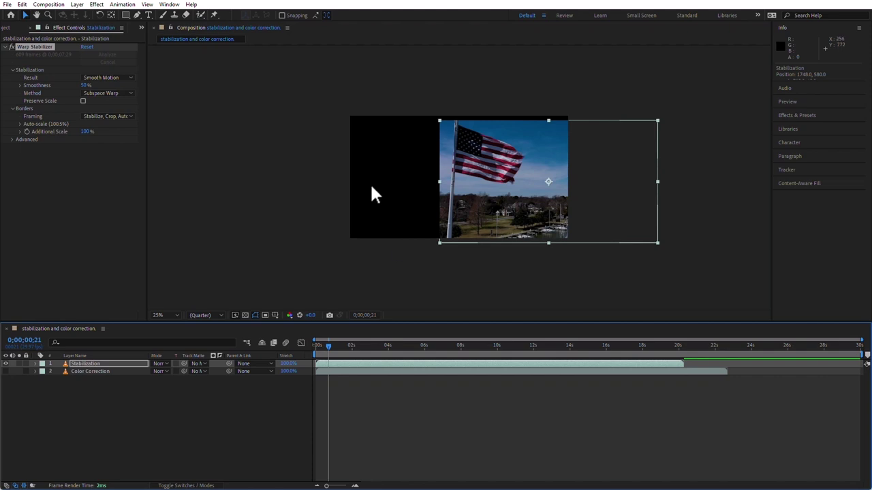
{"action": "left_click", "coordinate": [244, 314]}
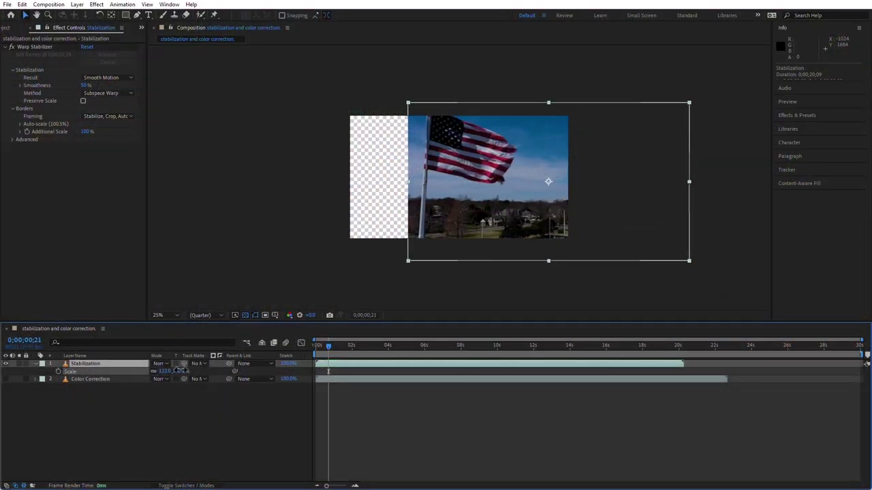
- Try scaling the Stabilization layer up to about 226%, and undo the scale and position changes
{"action": "left_click_drag", "start_coordinate": [163, 372], "coordinate": [250, 371]}
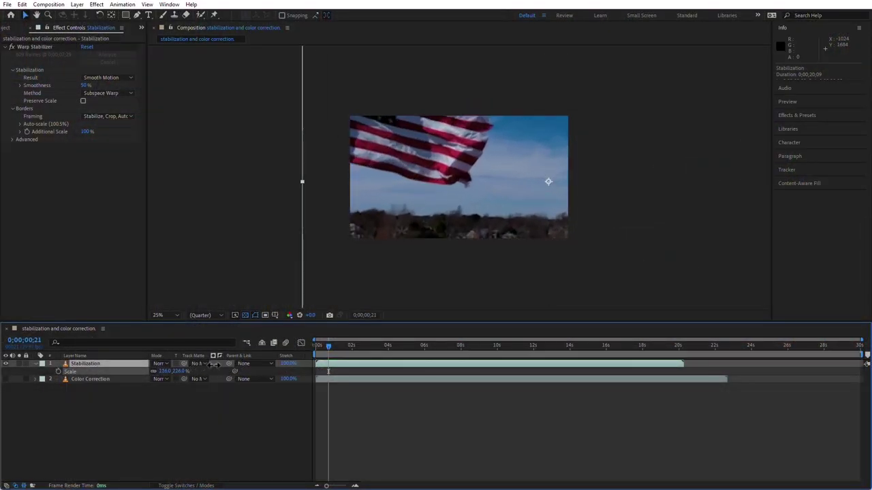
{"action": "left_click_drag", "start_coordinate": [451, 184], "coordinate": [442, 200]}
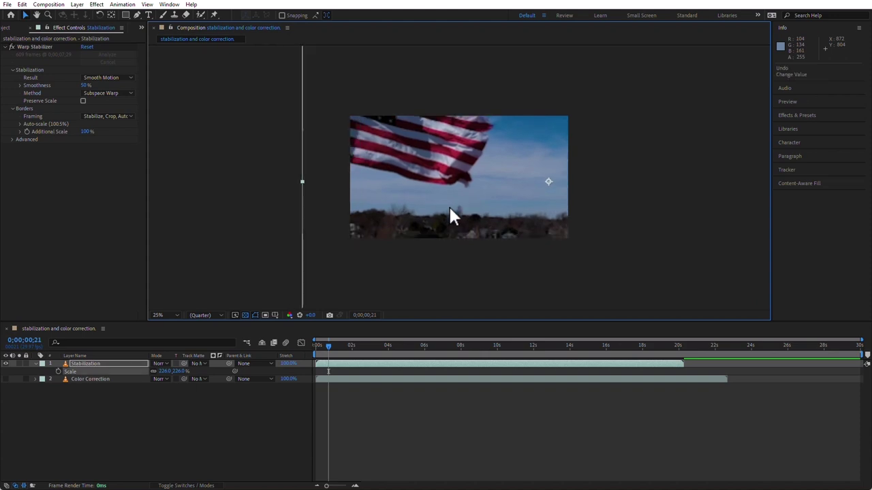
{"action": "key", "text": "ctrl+z"}
{"action": "key", "text": "ctrl+z"}
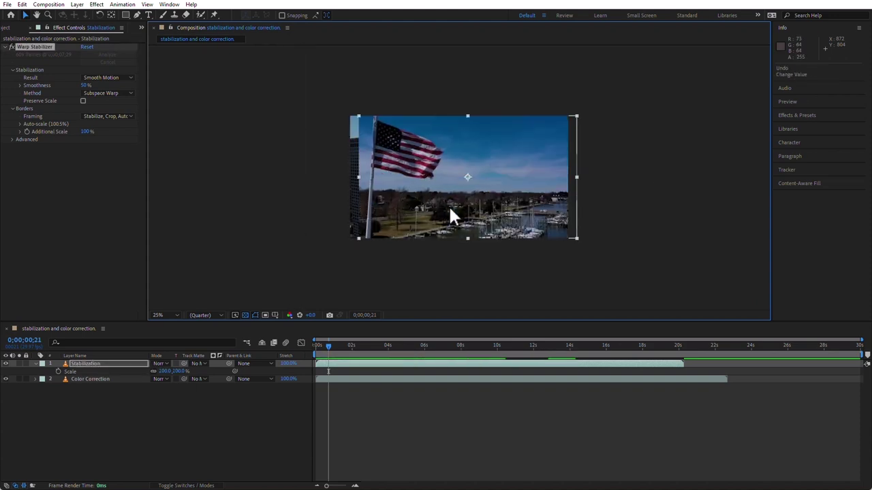
{"action": "key", "text": "ctrl+z"}
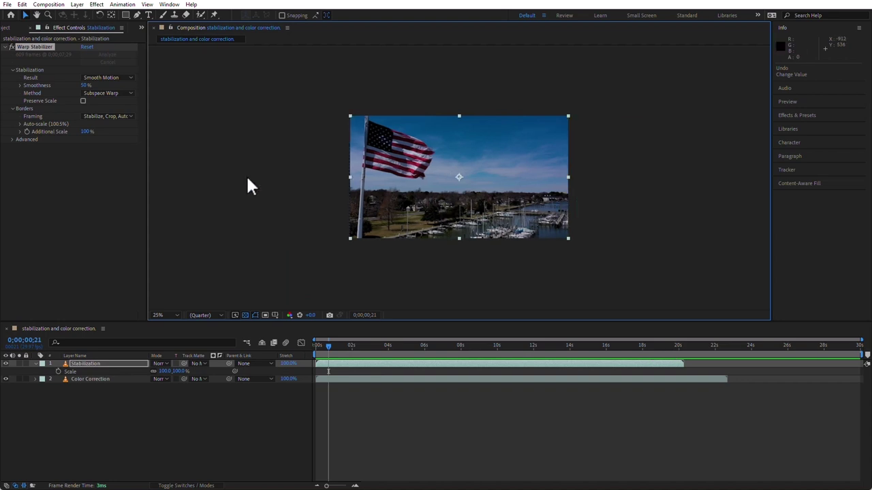
- Try the No Motion result in the Stabilization layer's Warp Stabilizer and check the footage up to about 0;00;04;28
{"action": "left_click", "coordinate": [94, 363]}
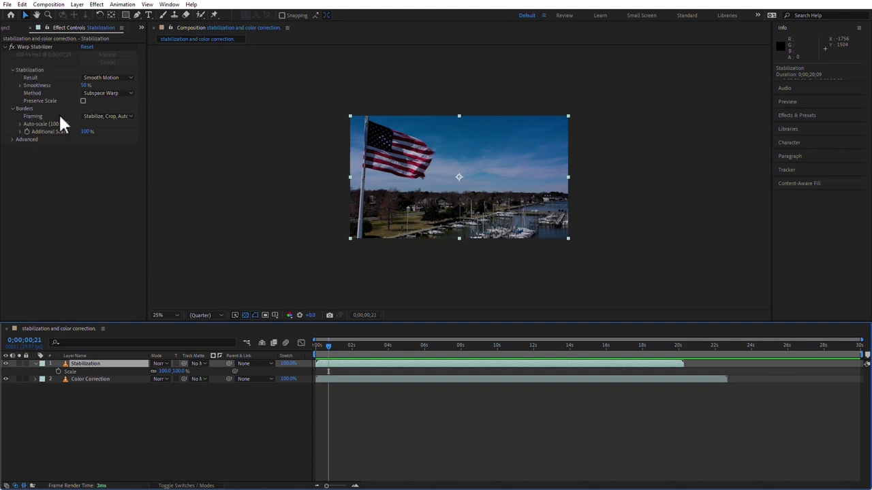
{"action": "left_click", "coordinate": [104, 78]}
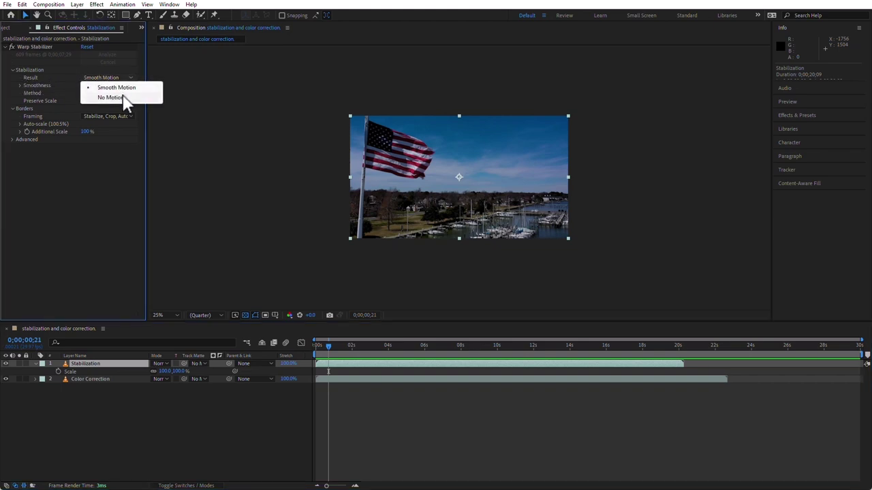
{"action": "left_click", "coordinate": [113, 97]}
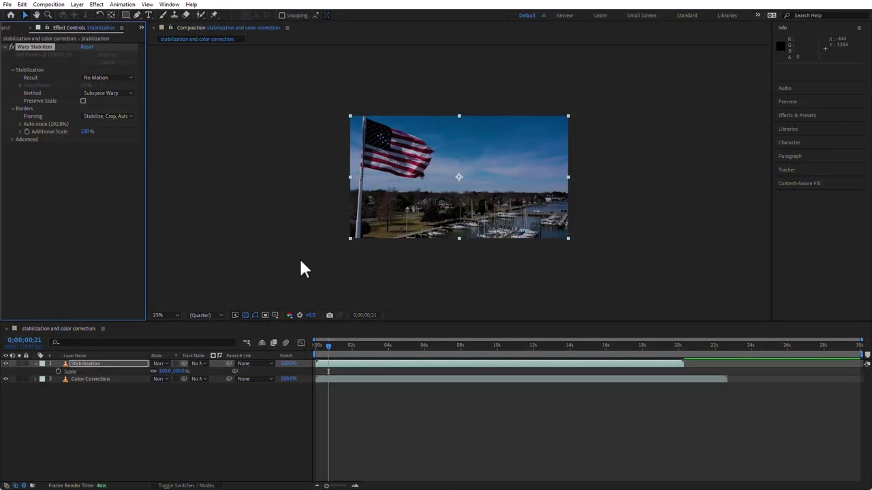
{"action": "left_click_drag", "start_coordinate": [331, 346], "coordinate": [371, 347]}
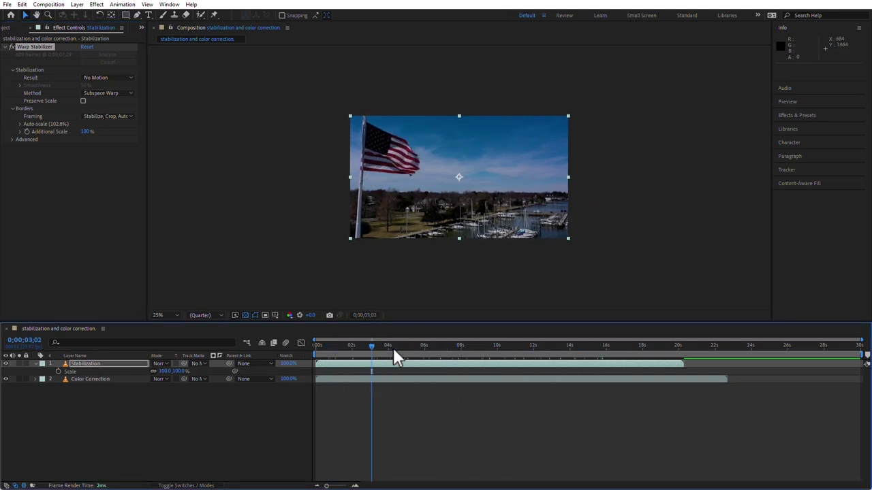
{"action": "mouse_move", "coordinate": [402, 348]}
{"action": "left_mouse_down"}
{"action": "mouse_move", "coordinate": [598, 351]}
{"action": "mouse_move", "coordinate": [406, 348]}
{"action": "left_mouse_up"}
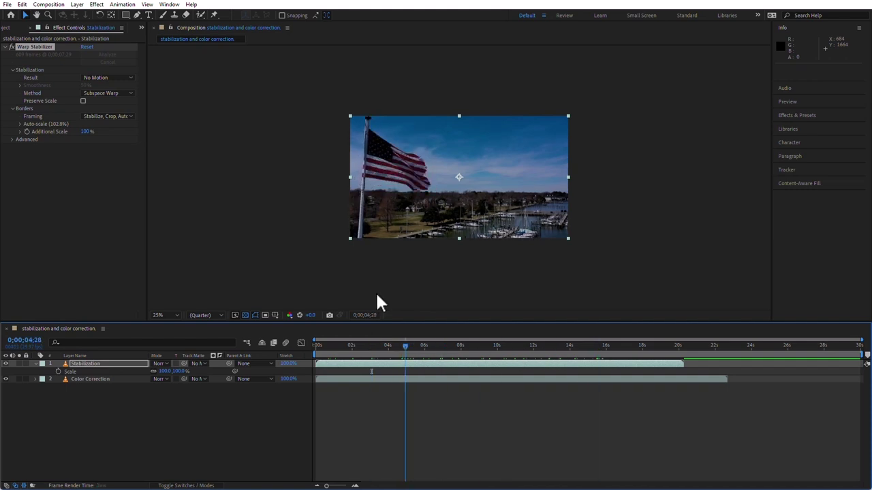
{"action": "left_click", "coordinate": [12, 48]}
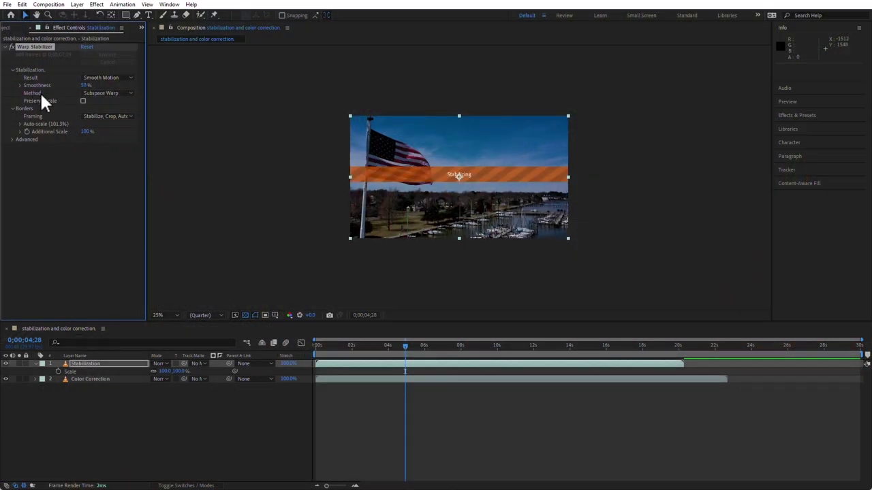
- Keep Subspace Warp as the Warp Stabilizer method and enable Preserve Scale
{"action": "left_click", "coordinate": [106, 93]}
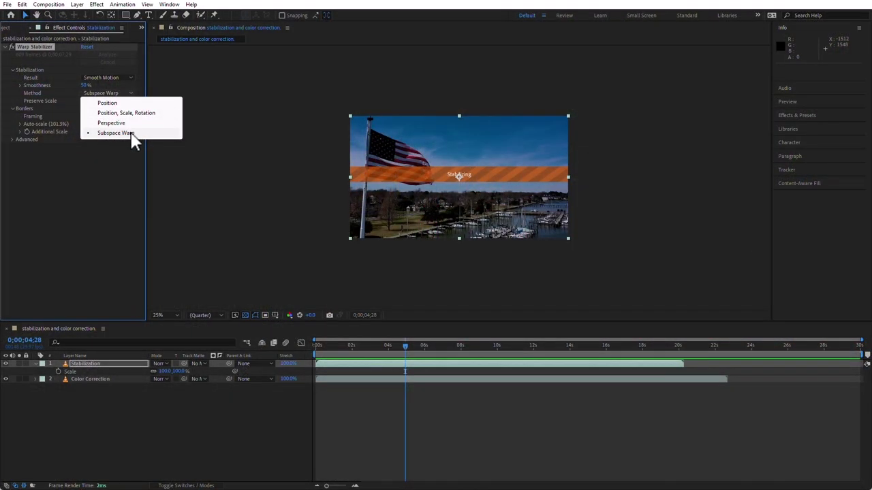
{"action": "left_click", "coordinate": [132, 136]}
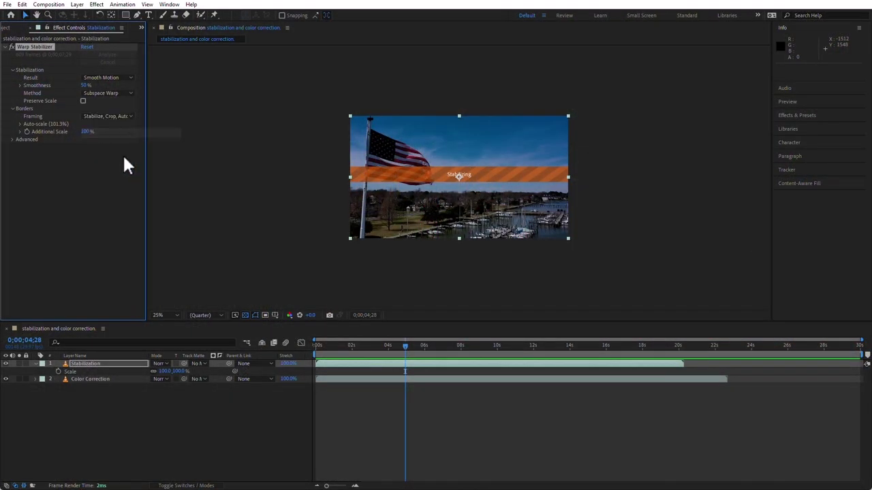
{"action": "left_click", "coordinate": [83, 101]}
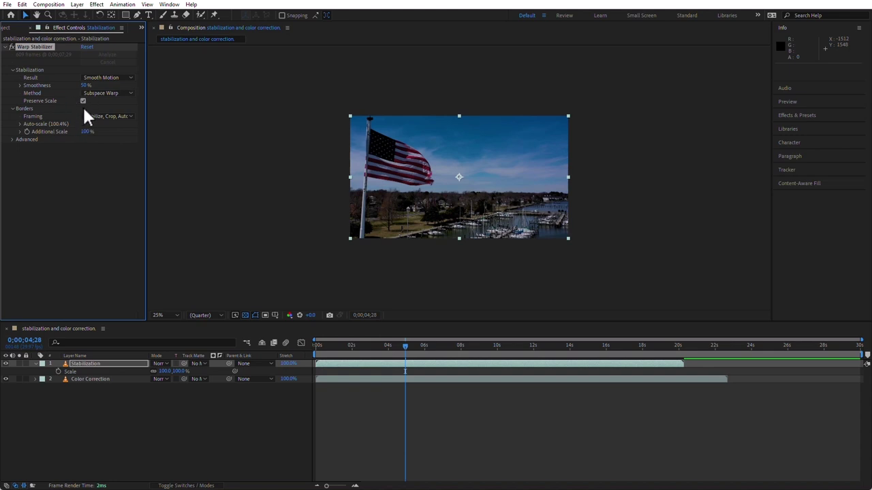
- Set the Warp Stabilizer framing to Stabilize Only and inspect the footage's left edge at 800% magnification
{"action": "left_click", "coordinate": [102, 116]}
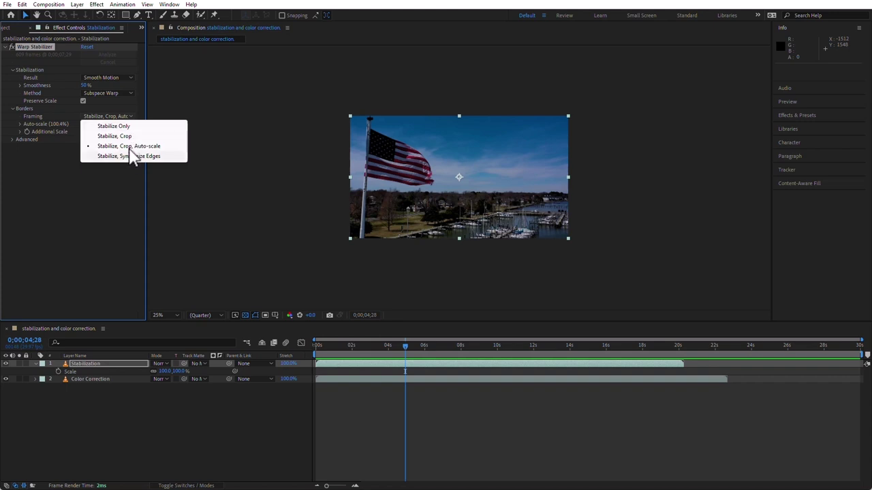
{"action": "left_click", "coordinate": [134, 126]}
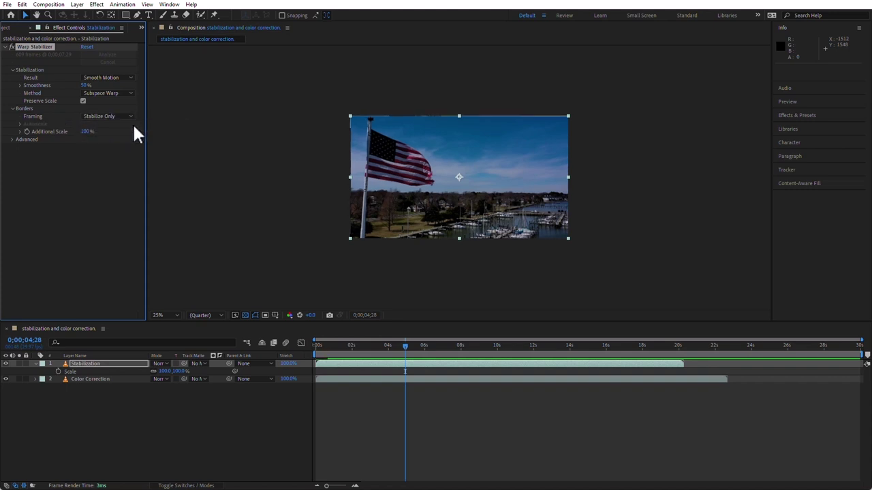
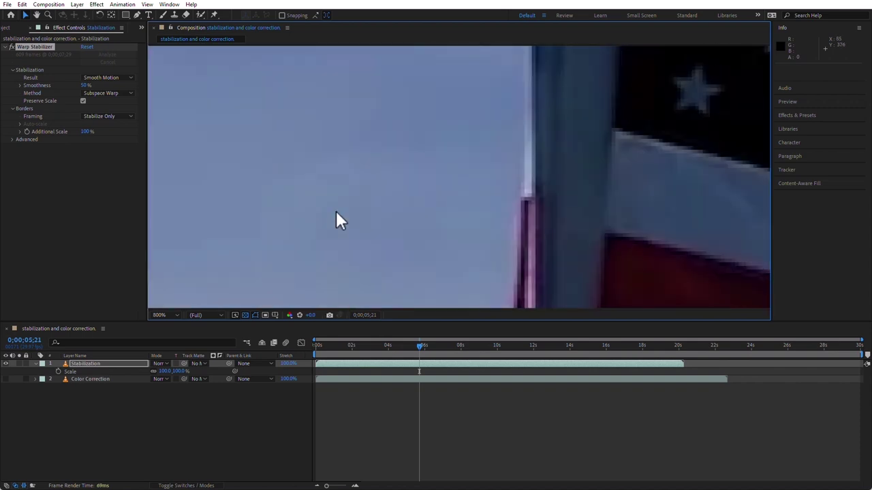
{"action": "left_click_drag", "start_coordinate": [208, 181], "coordinate": [558, 235]}
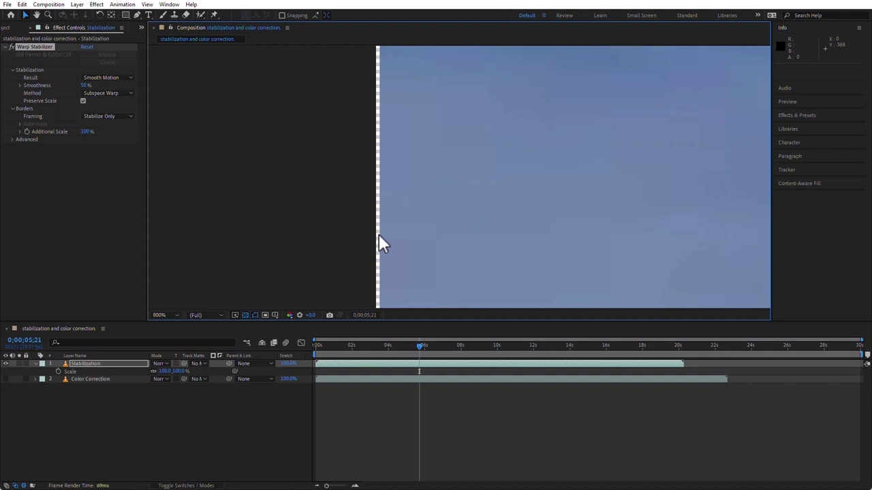
- Compare the Stabilize, Crop framing with Stabilize, Crop, Auto-scale in the Stabilization layer's Warp Stabilizer, viewing the whole frame
{"action": "scroll", "coordinate": [386, 241], "scroll_direction": "down", "scroll_amount": 5}
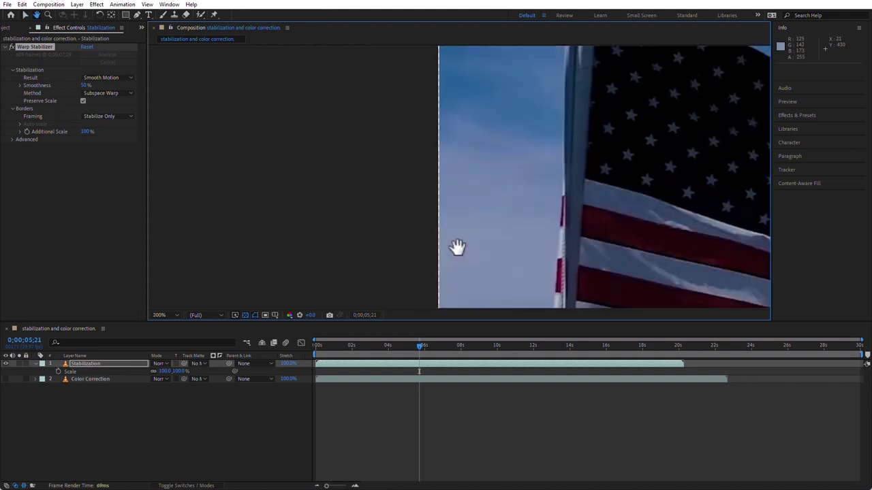
{"action": "left_click_drag", "start_coordinate": [545, 239], "coordinate": [424, 206]}
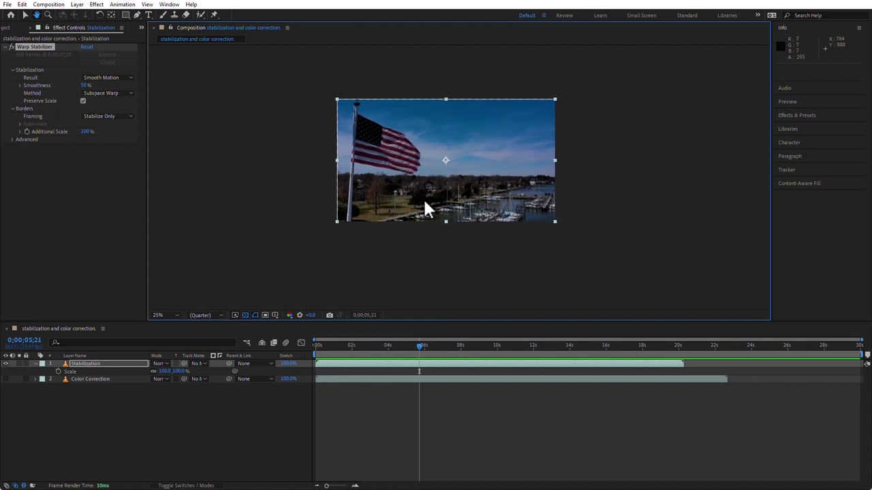
{"action": "left_click", "coordinate": [102, 115]}
{"action": "left_click", "coordinate": [132, 136]}
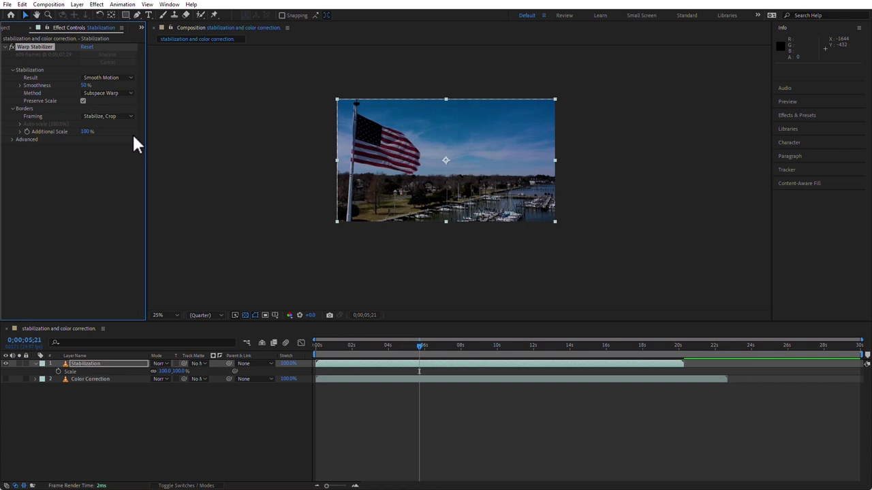
{"action": "left_click", "coordinate": [111, 116]}
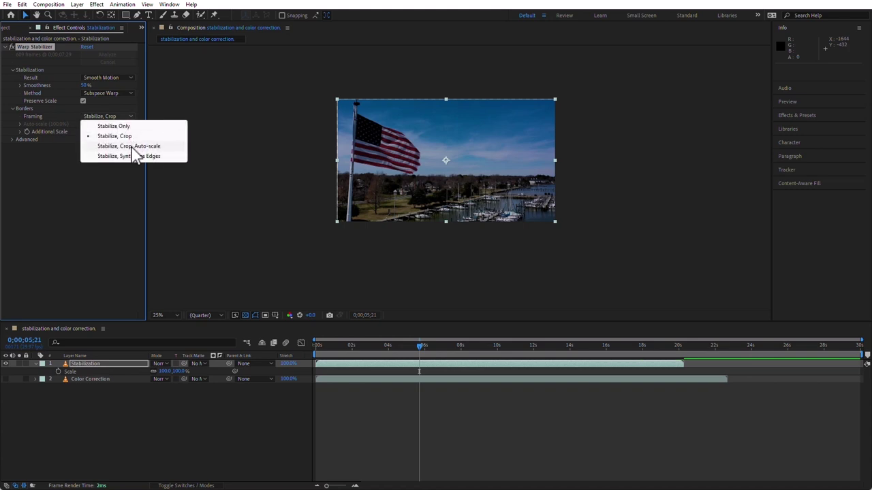
{"action": "left_click", "coordinate": [136, 147]}
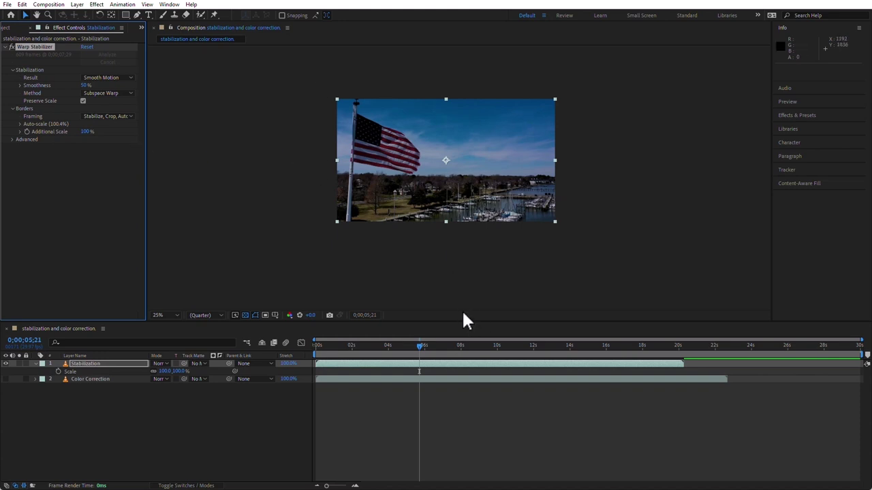
- Set the Warp Stabilizer framing to Stabilize, Synthesize Edges with a Synthesis Input Range of 1 second in the Advanced options
{"action": "left_click", "coordinate": [116, 116]}
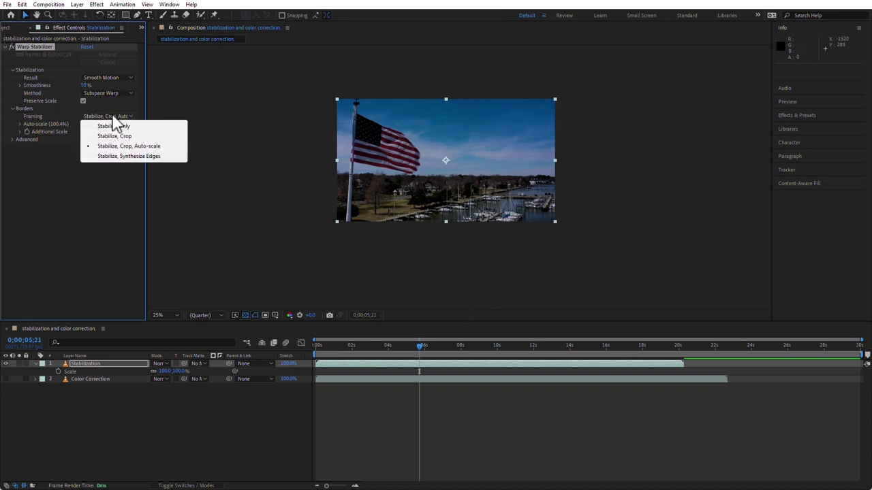
{"action": "left_click", "coordinate": [266, 229]}
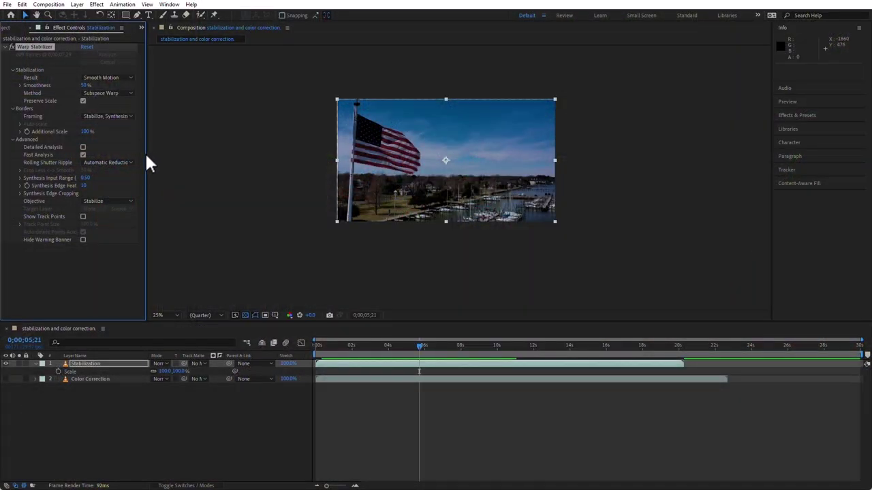
{"action": "left_click_drag", "start_coordinate": [146, 157], "coordinate": [218, 163]}
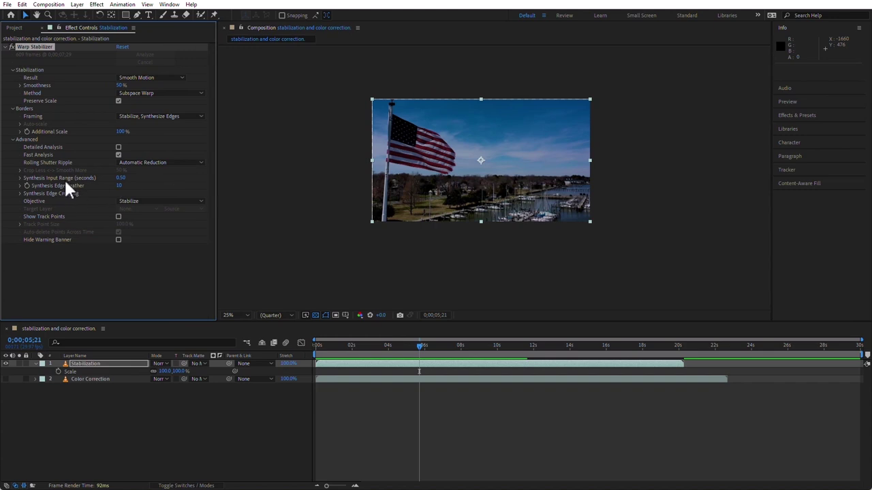
{"action": "left_click", "coordinate": [121, 178]}
{"action": "type", "text": "1"}
{"action": "key", "text": "Return"}
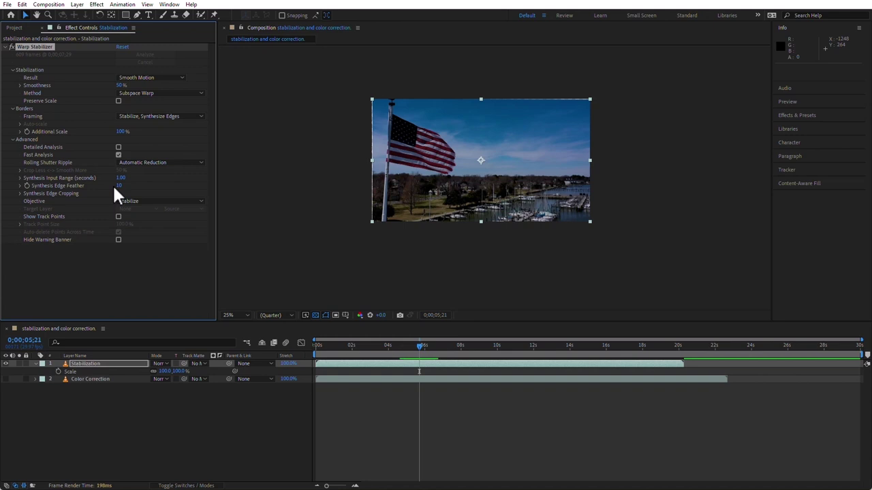
- Expand the Synthesis Edge Cropping options and compare Stabilize, Crop, Auto-scale framing before returning to Stabilize, Synthesize Edges
{"action": "left_click", "coordinate": [21, 194]}
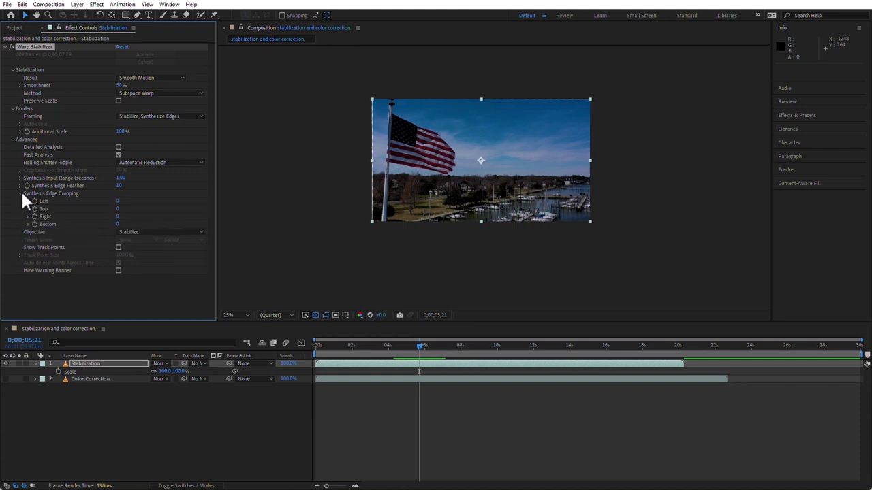
{"action": "left_click_drag", "start_coordinate": [116, 202], "coordinate": [30, 202]}
{"action": "left_click", "coordinate": [160, 117]}
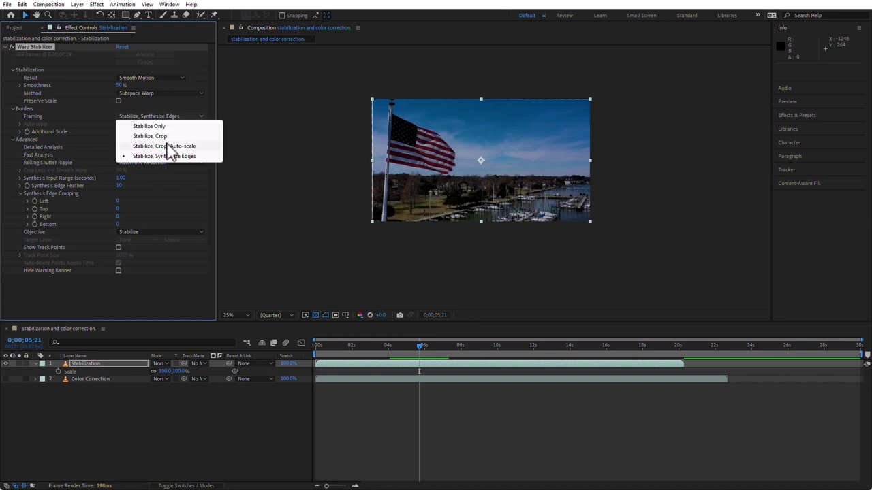
{"action": "left_click", "coordinate": [170, 146]}
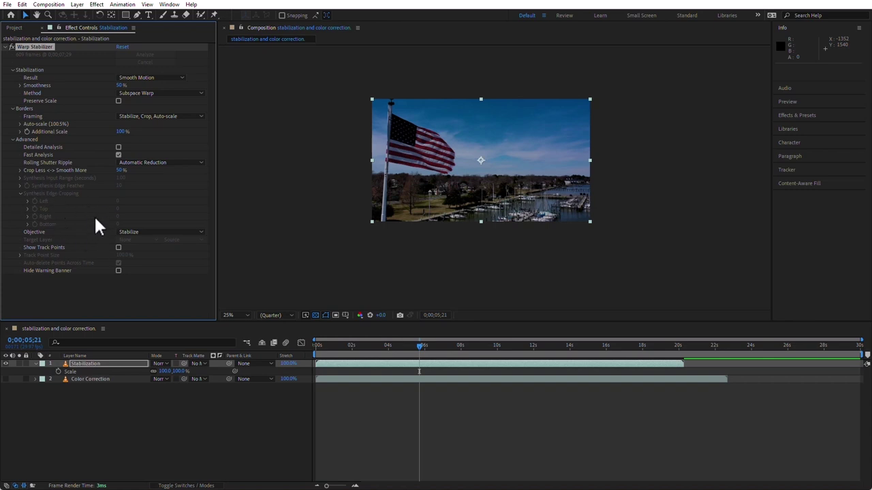
{"action": "left_click", "coordinate": [168, 116]}
{"action": "left_click", "coordinate": [171, 158]}
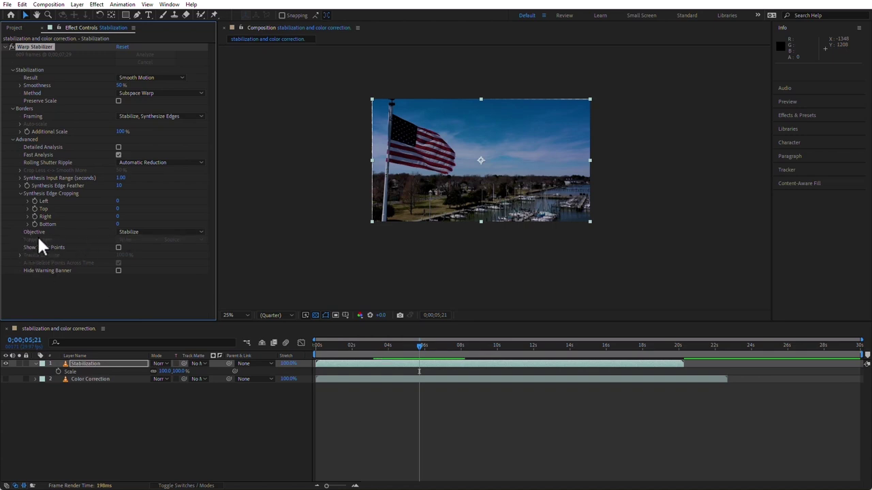
- Review the Warp Stabilizer objectives, keeping Stabilize, and try showing the track points on the flag footage at a larger size
{"action": "left_click", "coordinate": [155, 234]}
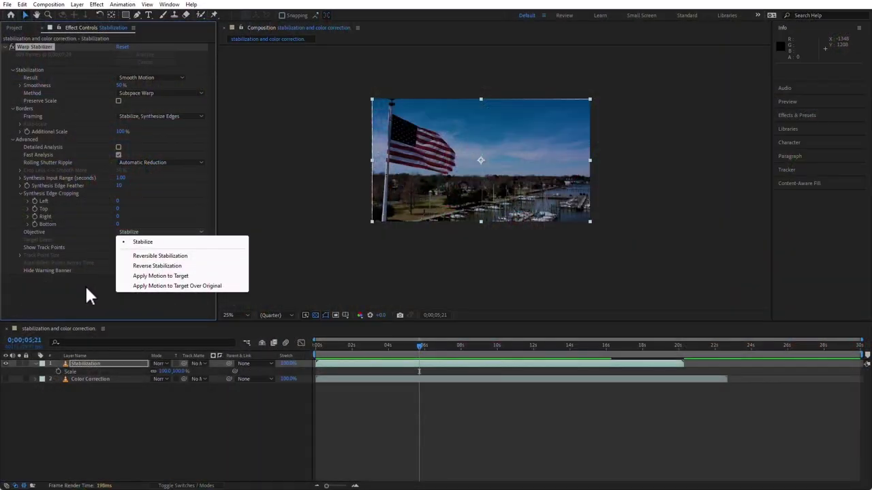
{"action": "left_click", "coordinate": [83, 286]}
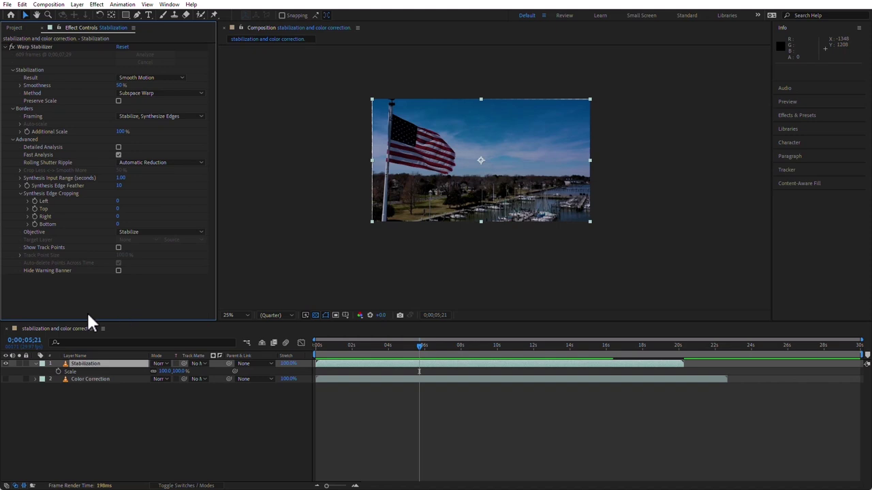
{"action": "left_click", "coordinate": [118, 247]}
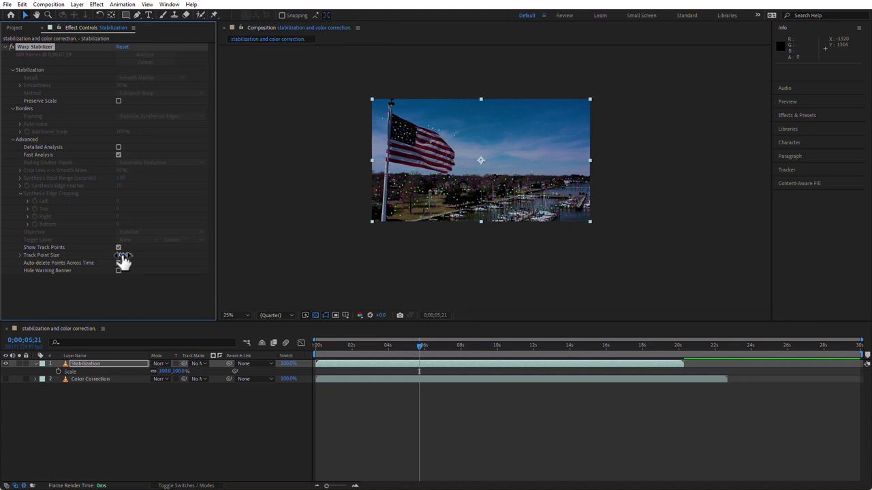
{"action": "left_click_drag", "start_coordinate": [130, 254], "coordinate": [417, 240]}
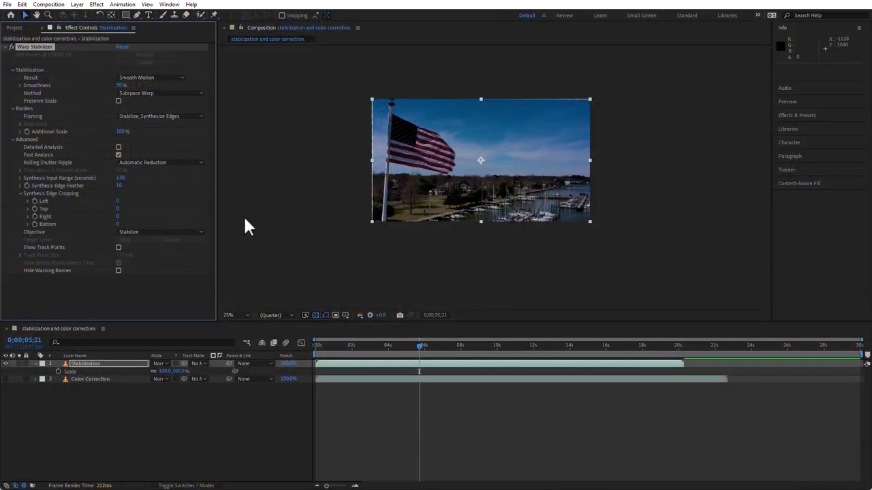
- Try the Position, Scale, Rotation method, return to Subspace Warp, and set the framing to Stabilize, Crop, Auto-scale
{"action": "left_click", "coordinate": [165, 93]}
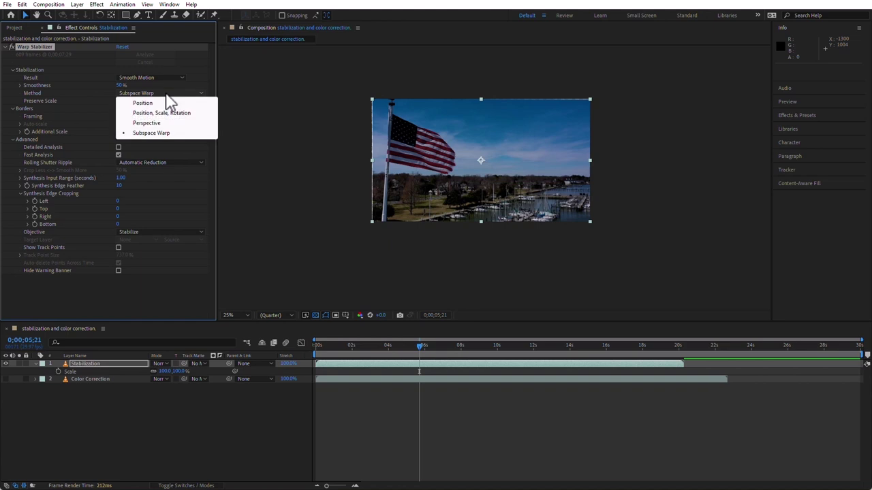
{"action": "left_click", "coordinate": [176, 113]}
{"action": "left_click", "coordinate": [165, 95]}
{"action": "left_click", "coordinate": [167, 132]}
{"action": "left_click", "coordinate": [158, 116]}
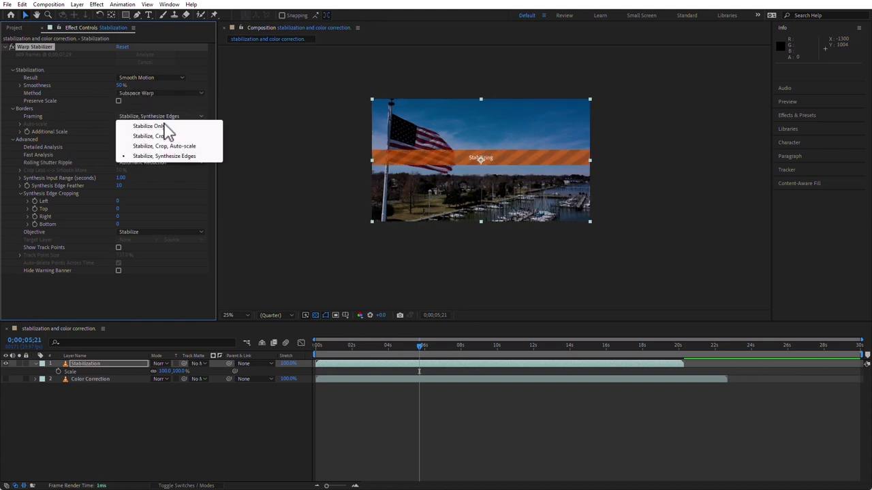
{"action": "left_click", "coordinate": [167, 146]}
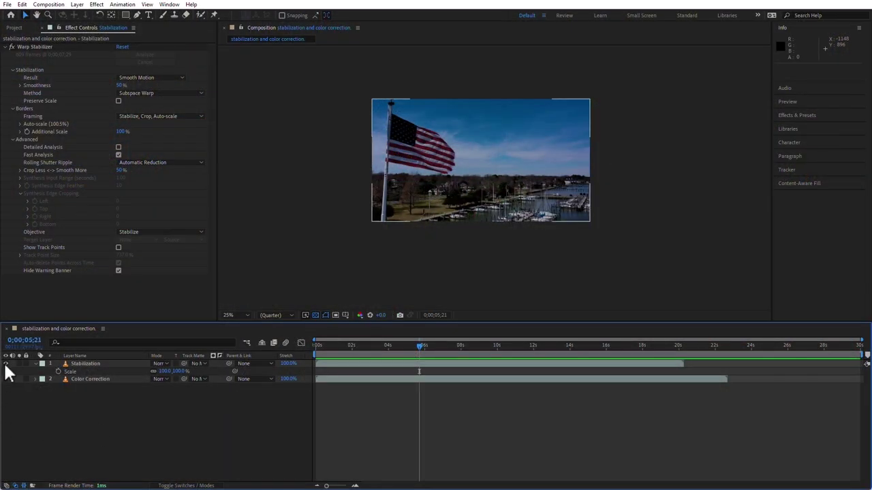
- Hide the Stabilization layer, and show and select the Color Correction layer
{"action": "left_click", "coordinate": [6, 364]}
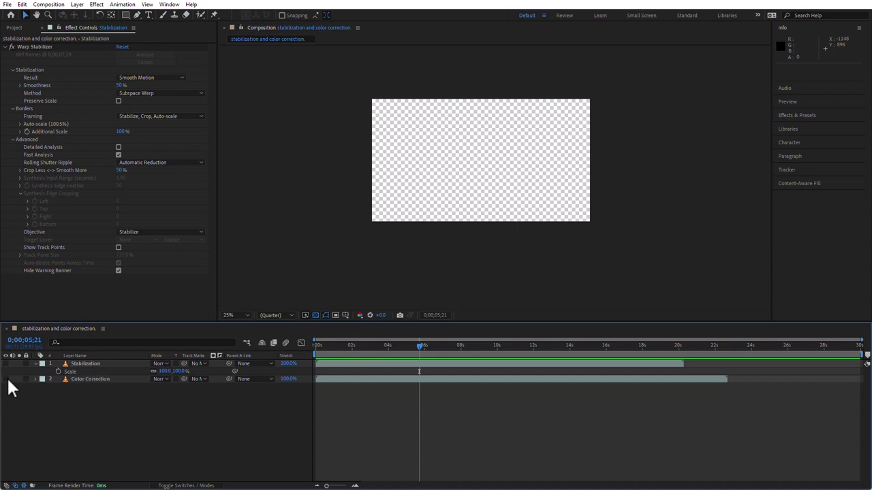
{"action": "left_click", "coordinate": [7, 379]}
{"action": "left_click", "coordinate": [95, 380]}
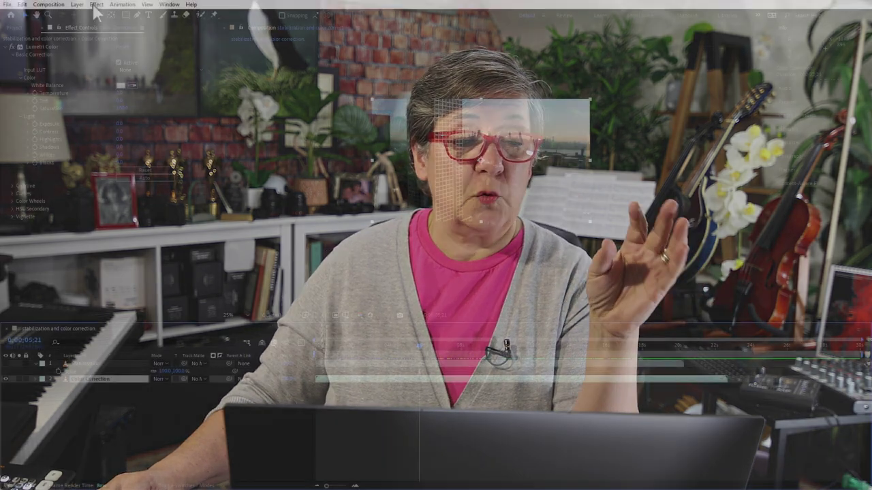
- Try the Auto Color effect on the Color Correction layer and remove it, leaving only Lumetri Color
{"action": "left_click", "coordinate": [96, 5]}
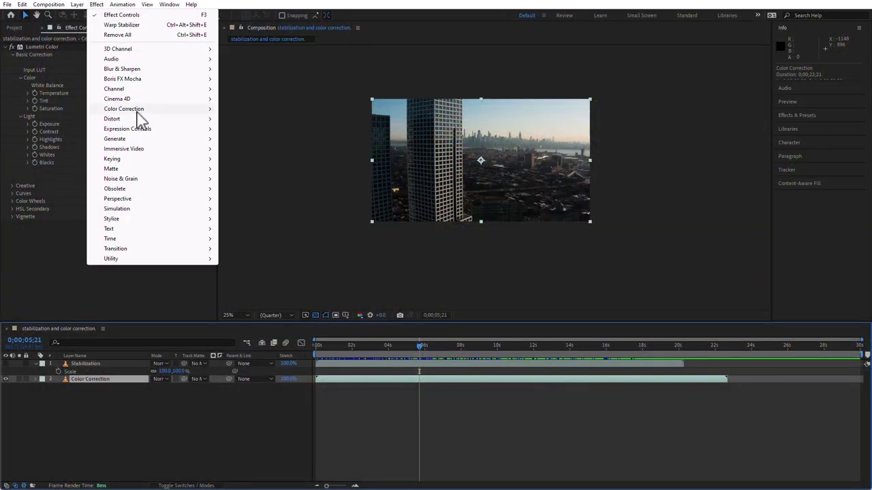
{"action": "mouse_move", "coordinate": [138, 112]}
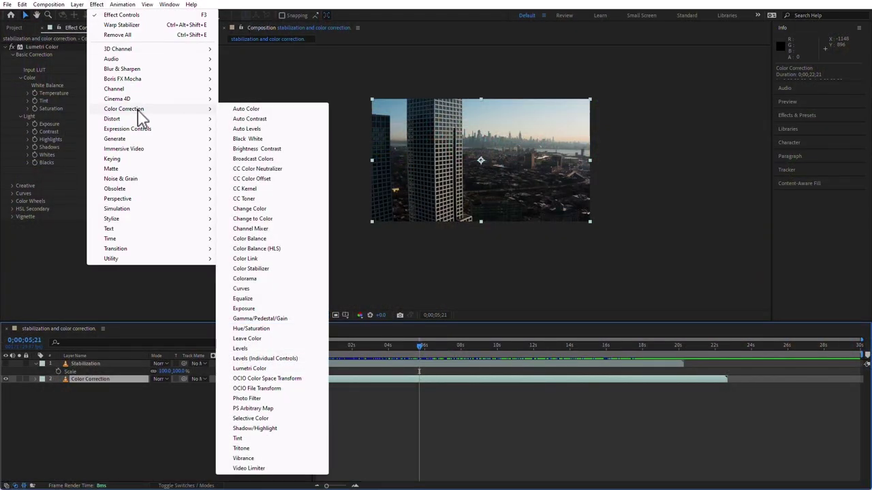
{"action": "left_click", "coordinate": [270, 109]}
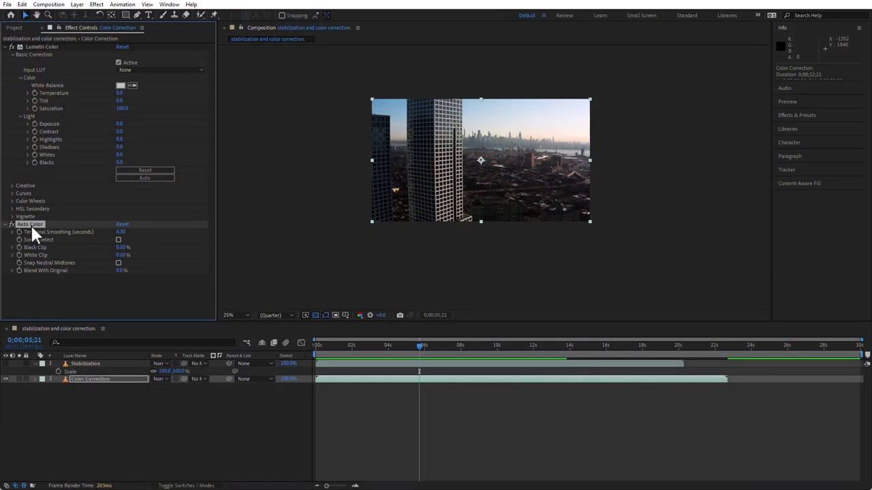
{"action": "left_click", "coordinate": [43, 46]}
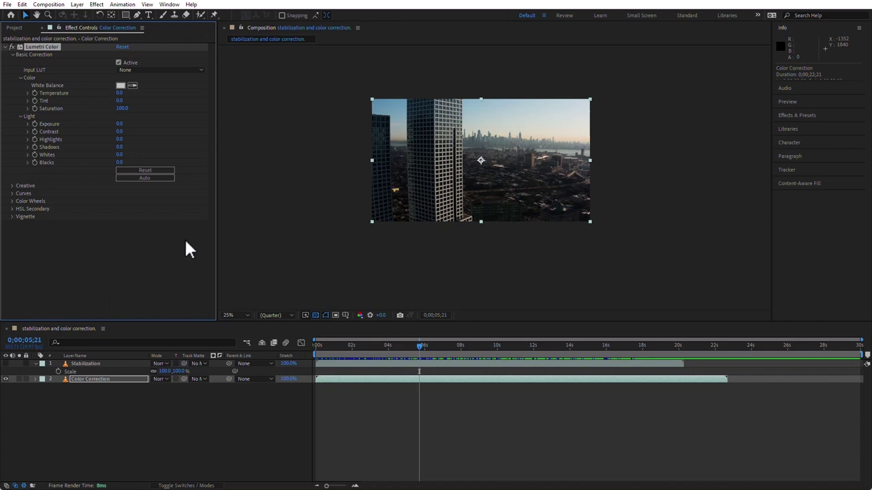
- Try the Auto Contrast effect on the Color Correction layer and remove it
{"action": "left_click", "coordinate": [99, 6]}
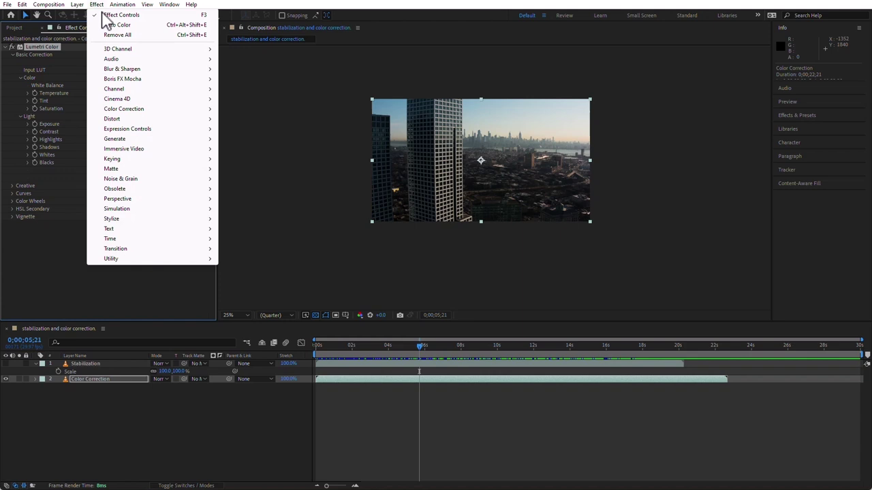
{"action": "mouse_move", "coordinate": [121, 110]}
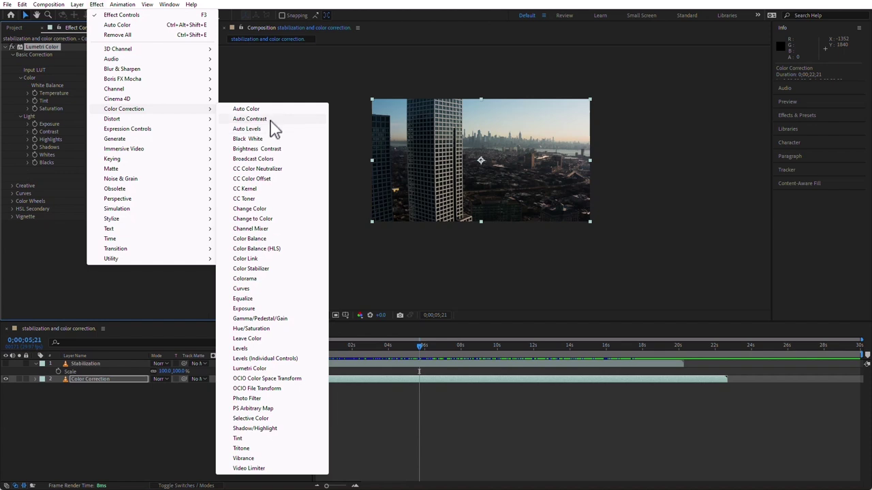
{"action": "left_click", "coordinate": [268, 118]}
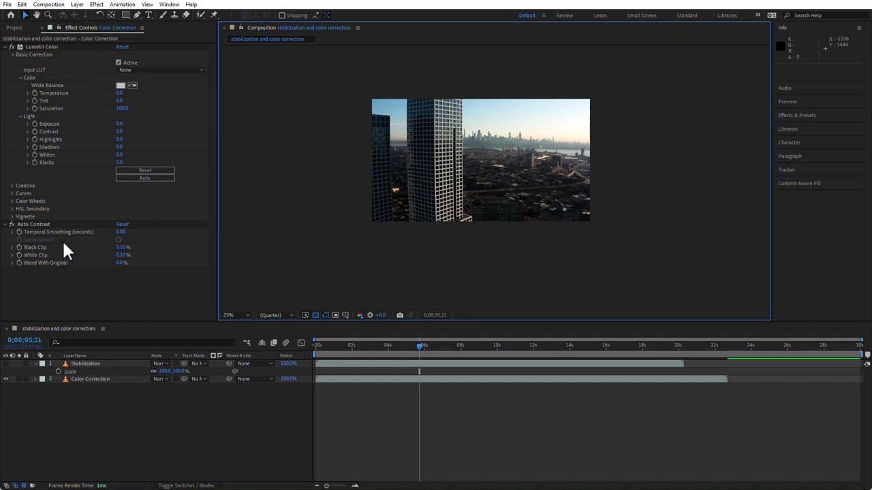
{"action": "left_click", "coordinate": [47, 225]}
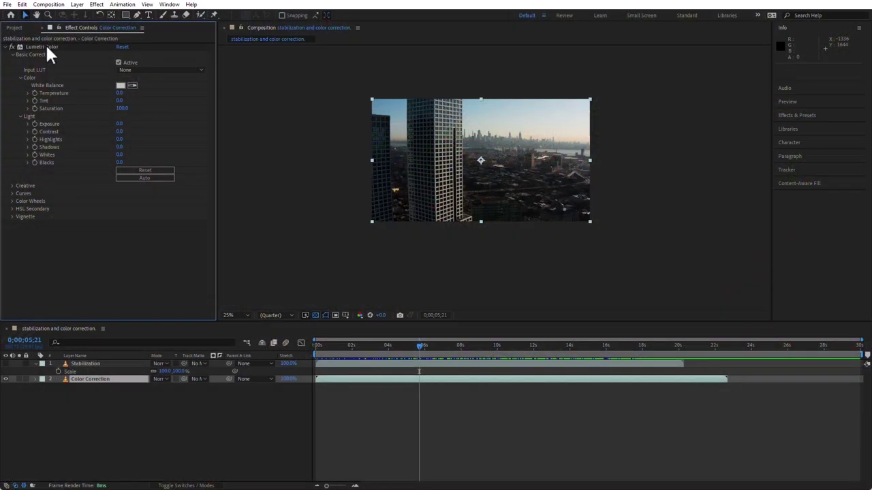
- Locate Lumetri Color among the color correction effects and look through the available workspace panels
{"action": "left_click", "coordinate": [38, 47]}
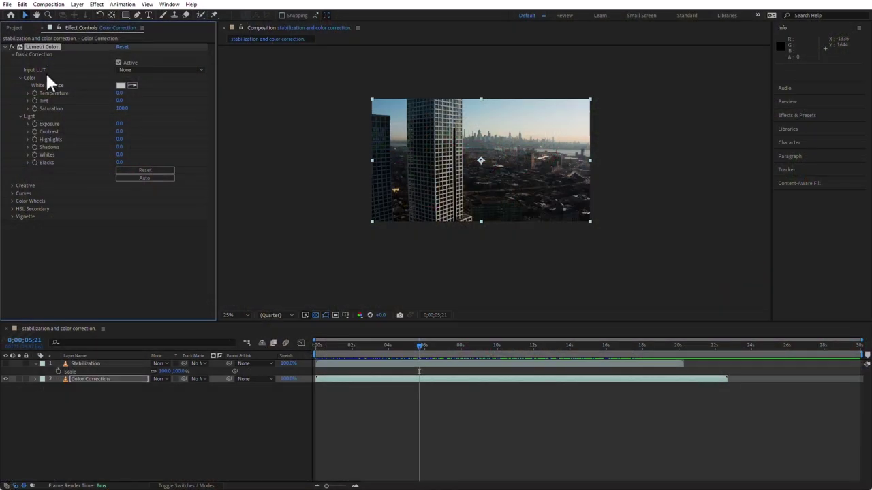
{"action": "left_click", "coordinate": [96, 5]}
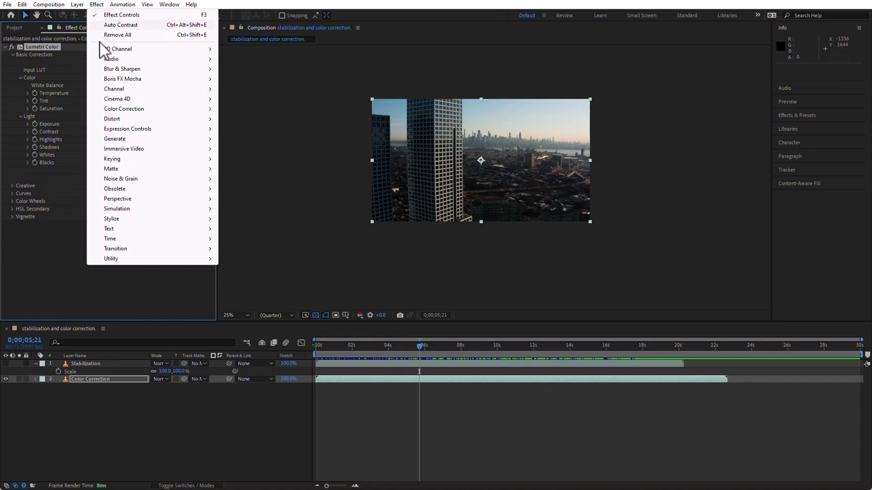
{"action": "mouse_move", "coordinate": [123, 110]}
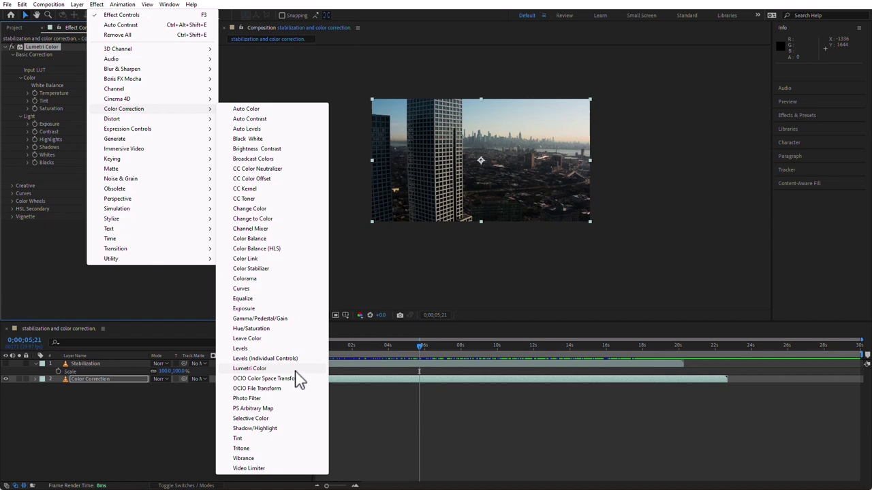
{"action": "mouse_move", "coordinate": [176, 10]}
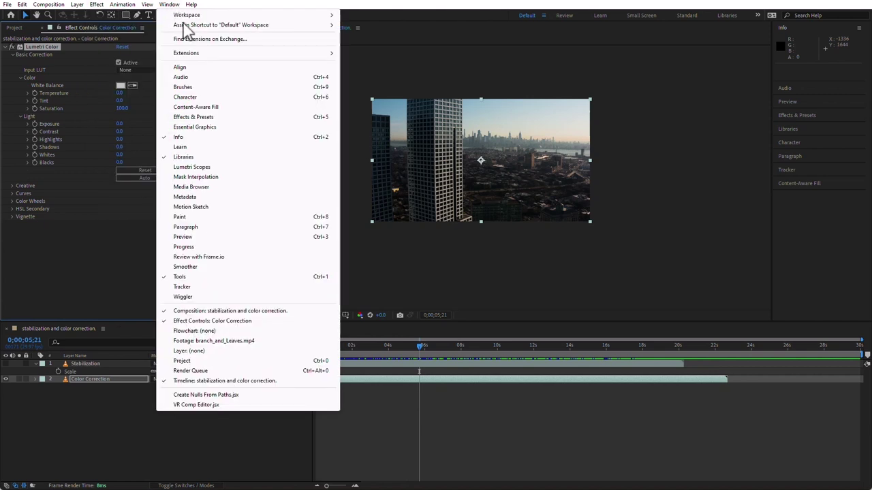